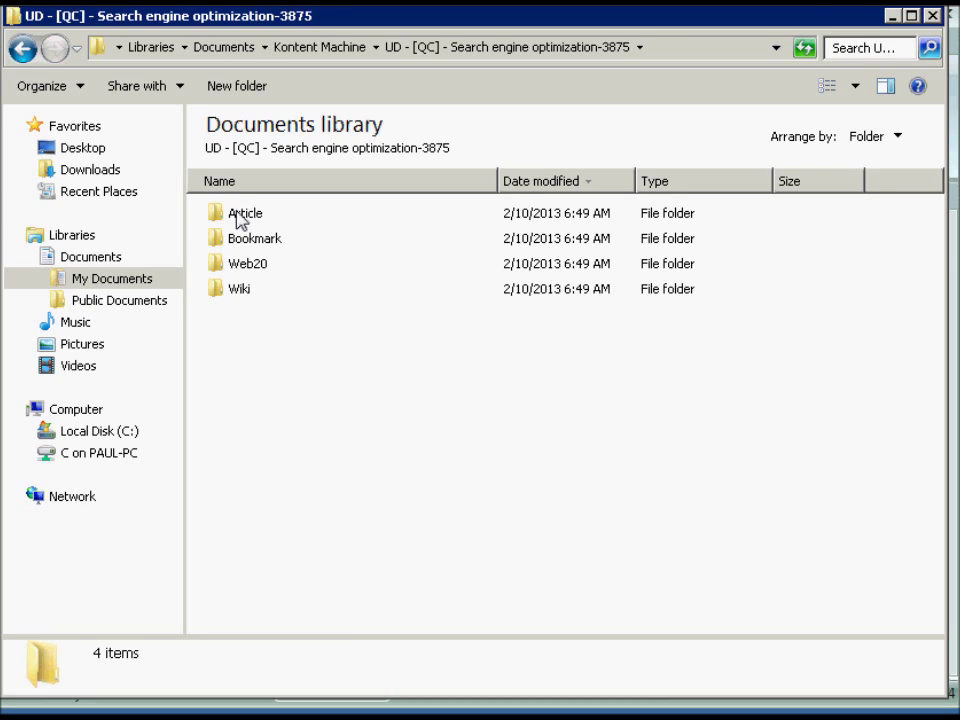
Step: Open the Resource subfolder inside the Article folder of the search engine optimization campaign
double_click(238, 222)
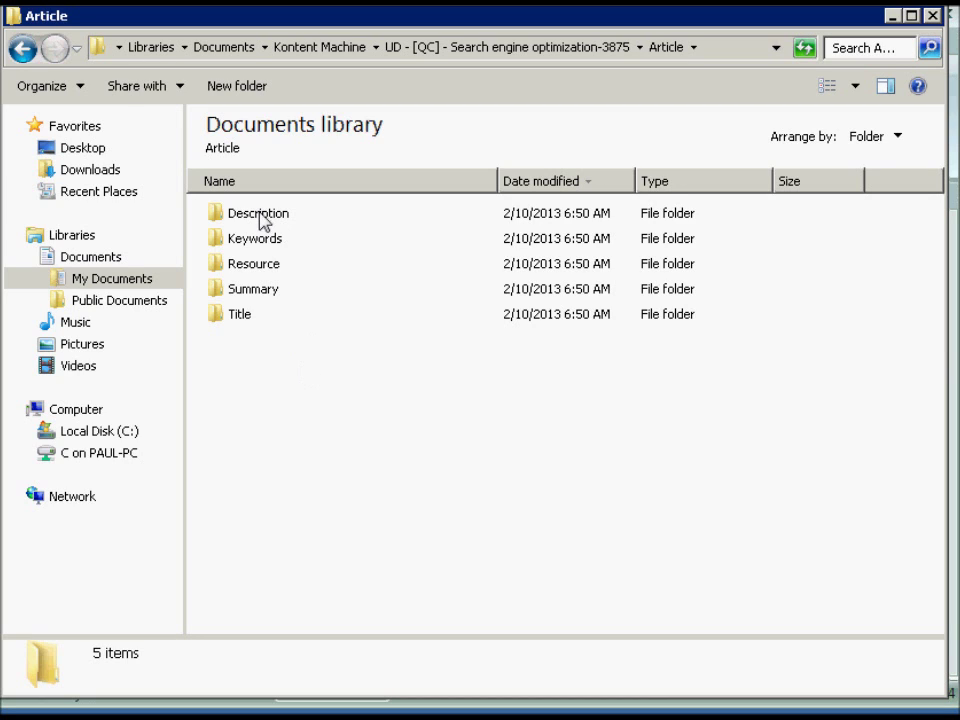
mouse_move(259, 221)
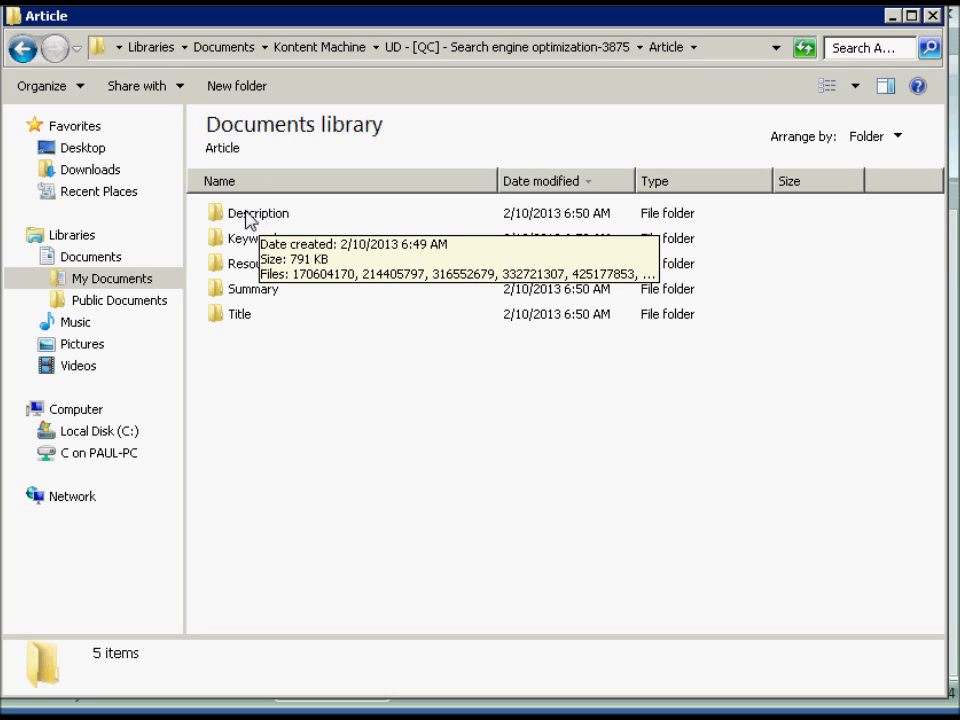
click(248, 220)
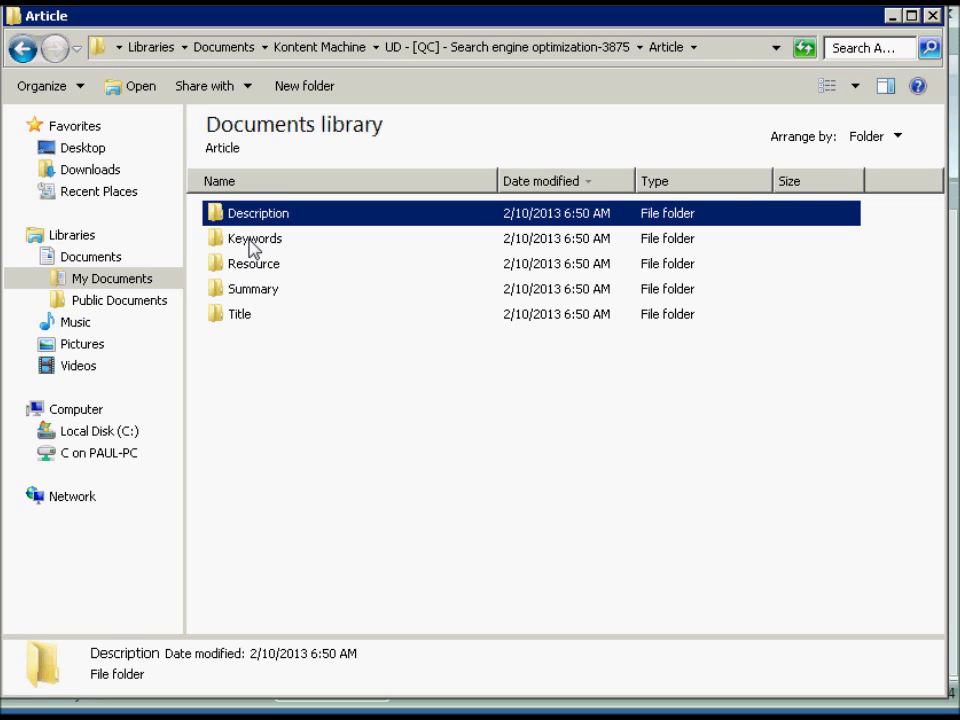
click(251, 244)
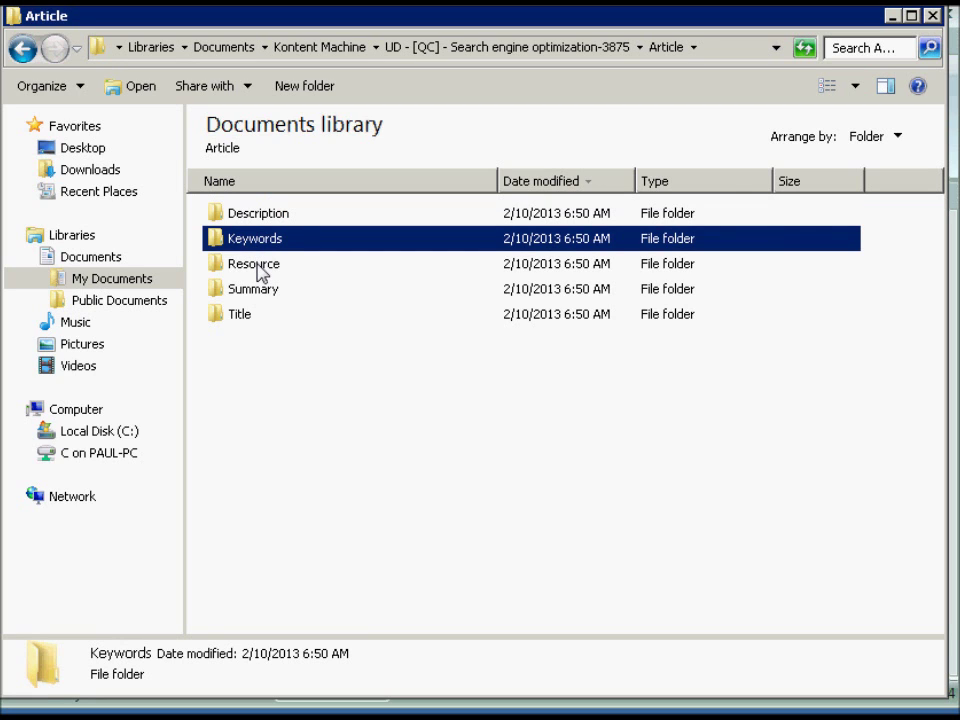
double_click(257, 266)
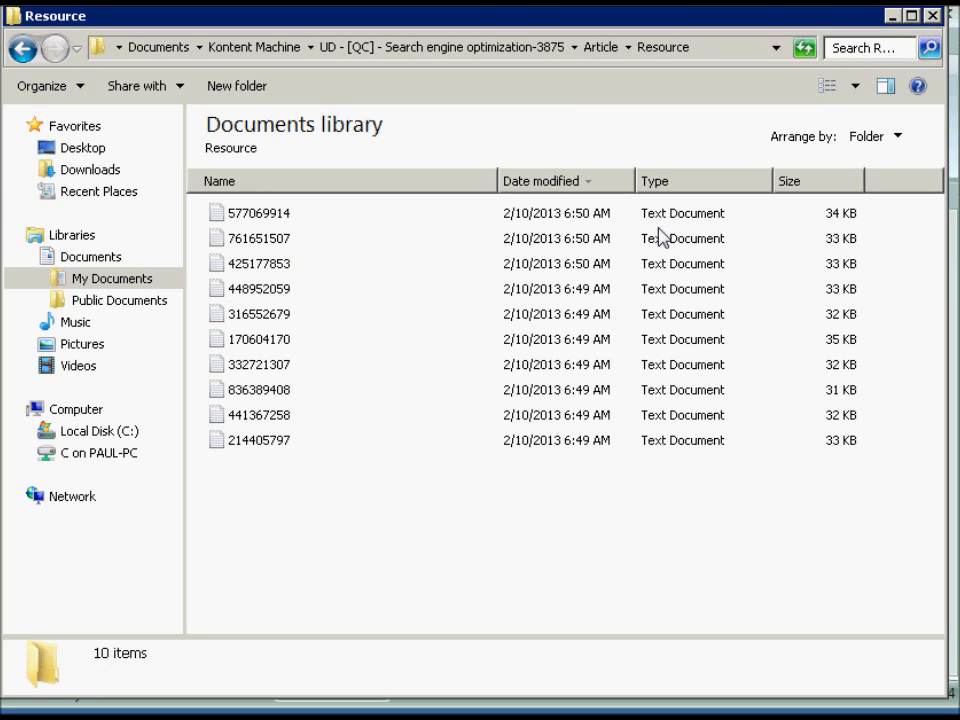
Step: Read the 577069914 text file through to its end, close it, and look over the other text files in the Resource folder
double_click(243, 222)
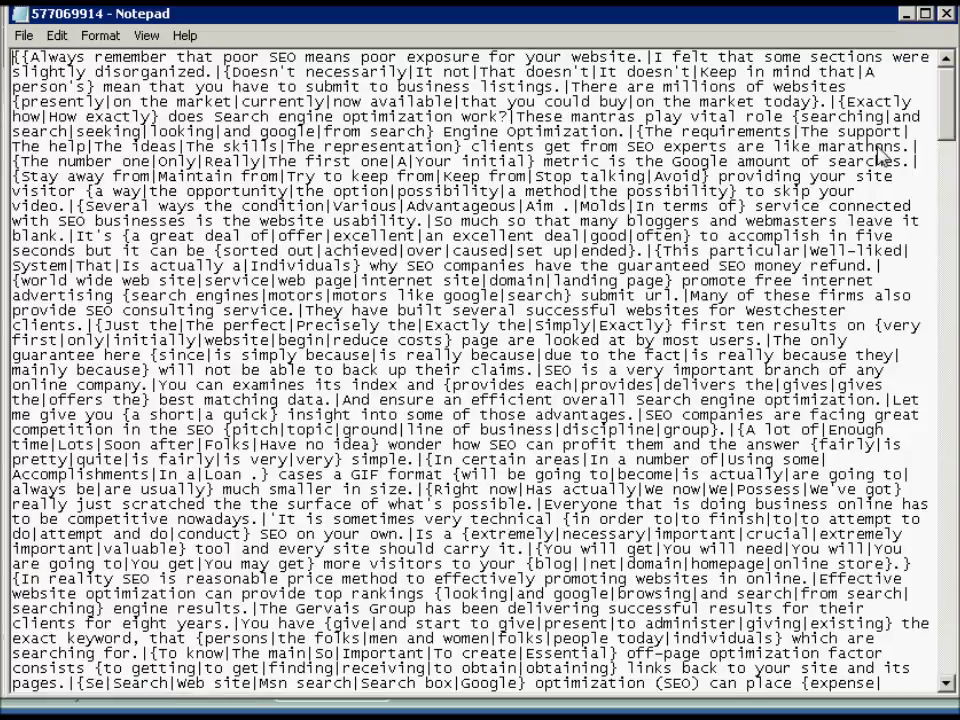
drag(948, 97, 940, 652)
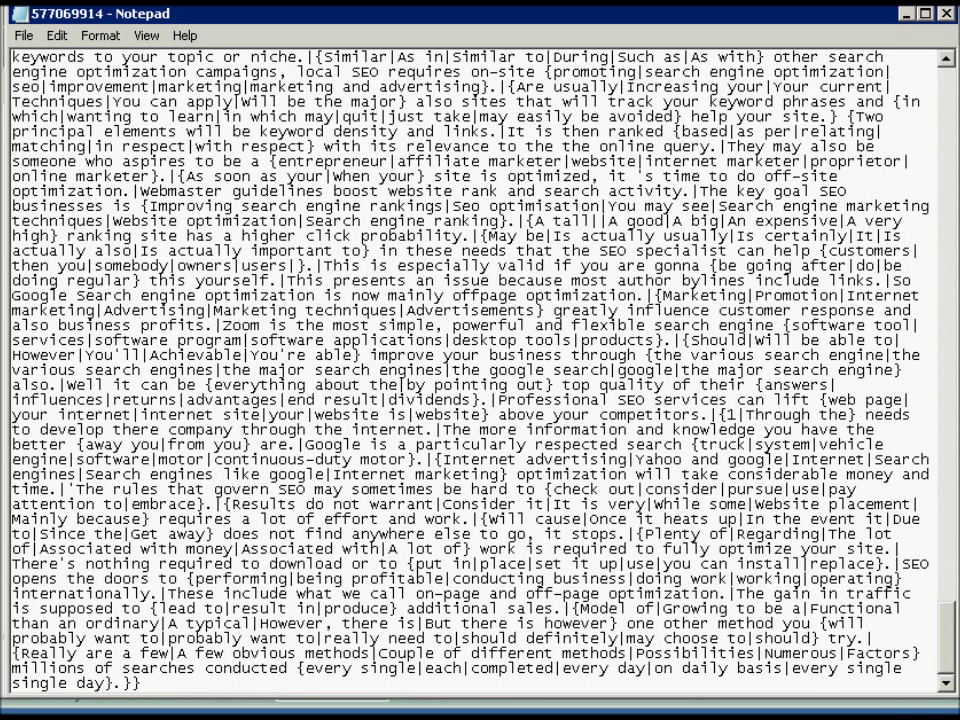
click(943, 14)
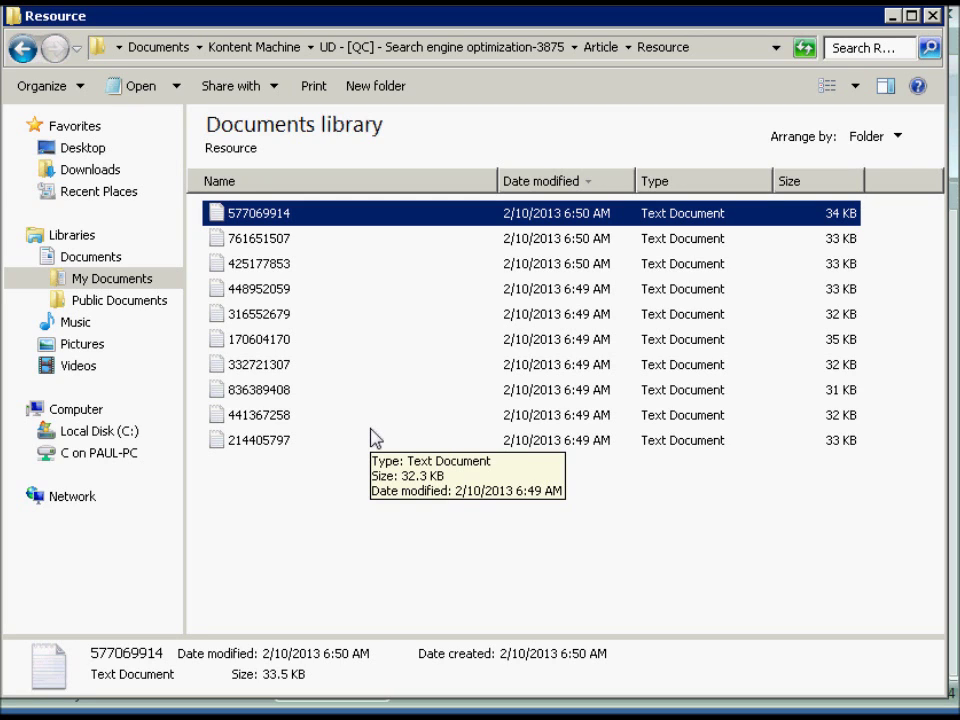
click(262, 216)
click(264, 245)
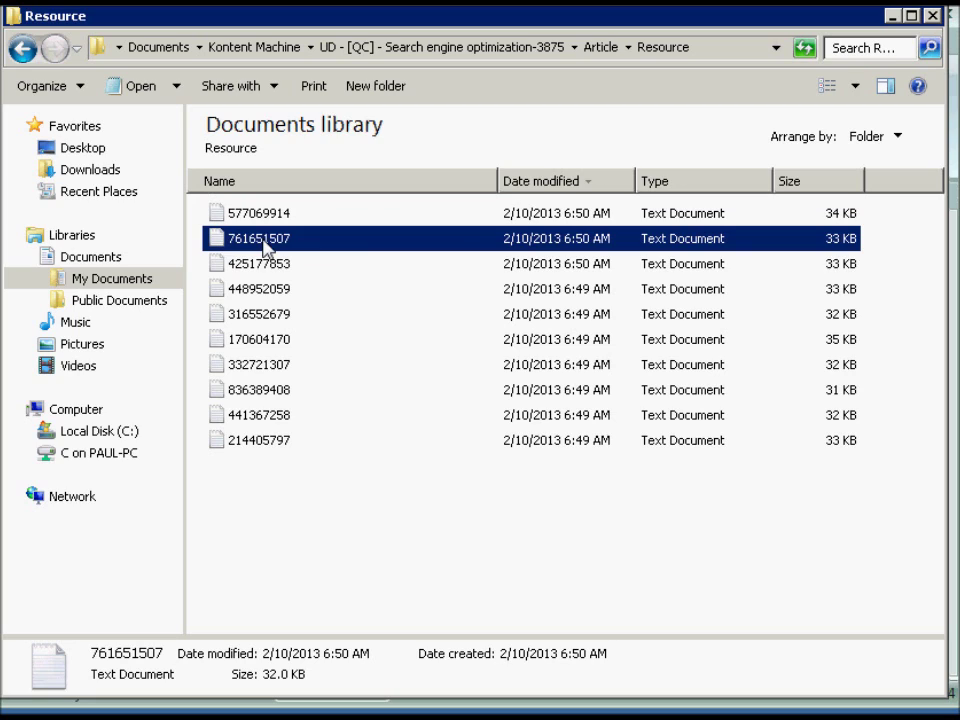
click(214, 263)
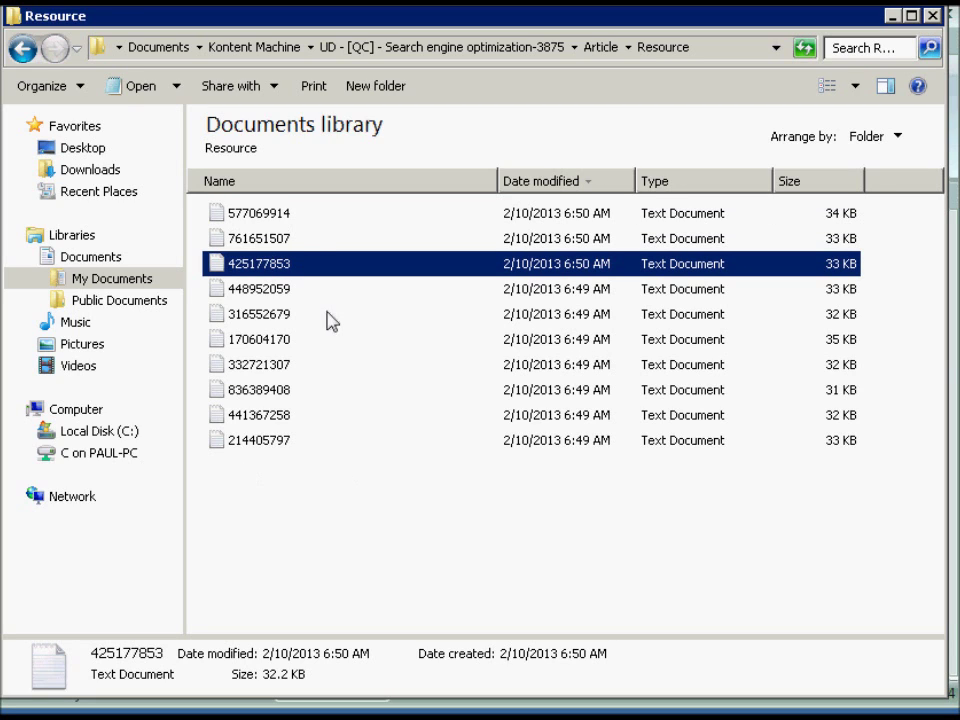
click(262, 216)
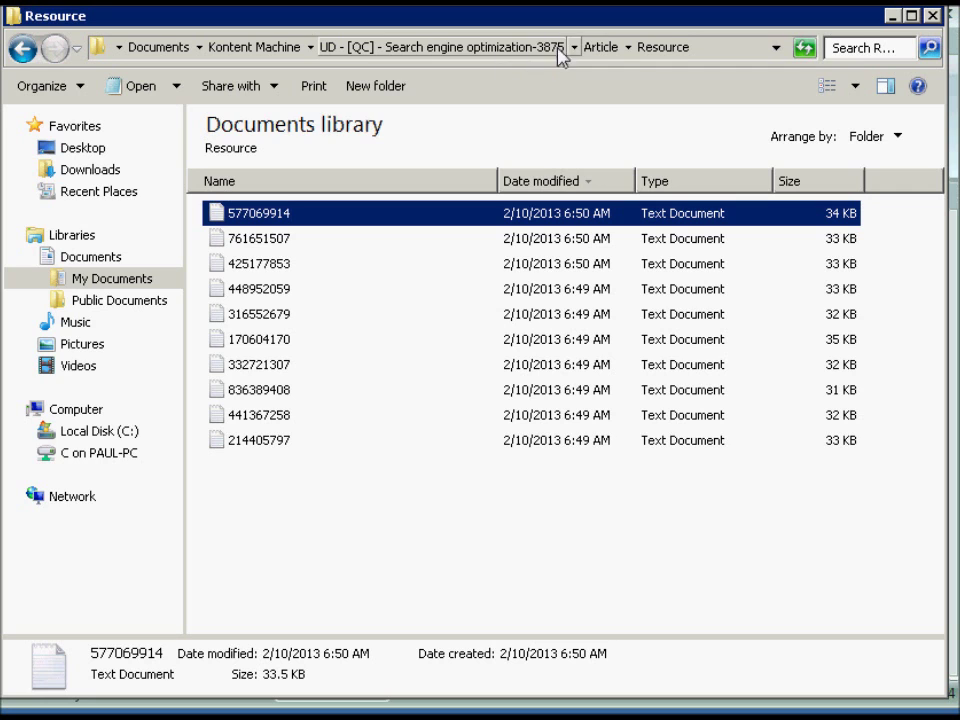
Step: View the 577069914 text file in the Article folder's Keywords subfolder and close it
click(498, 48)
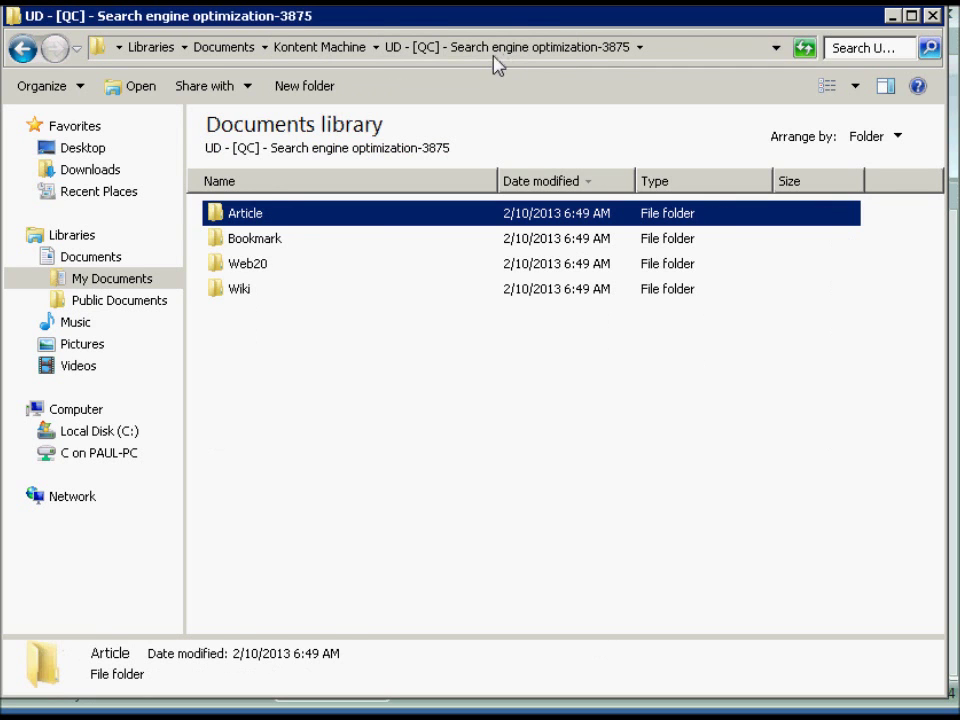
double_click(238, 214)
double_click(258, 241)
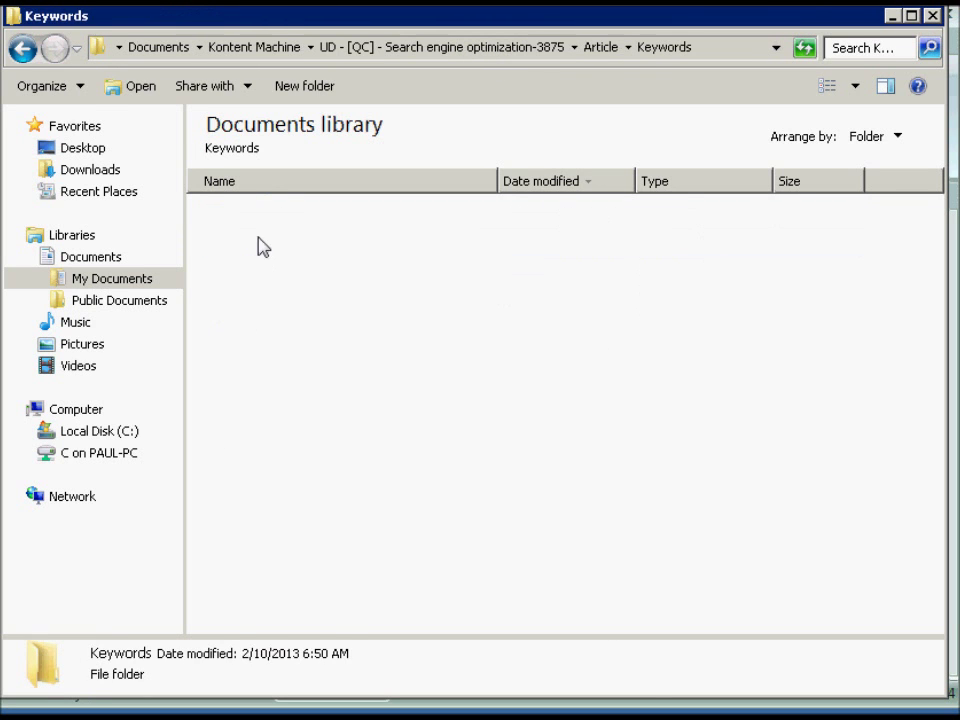
double_click(258, 216)
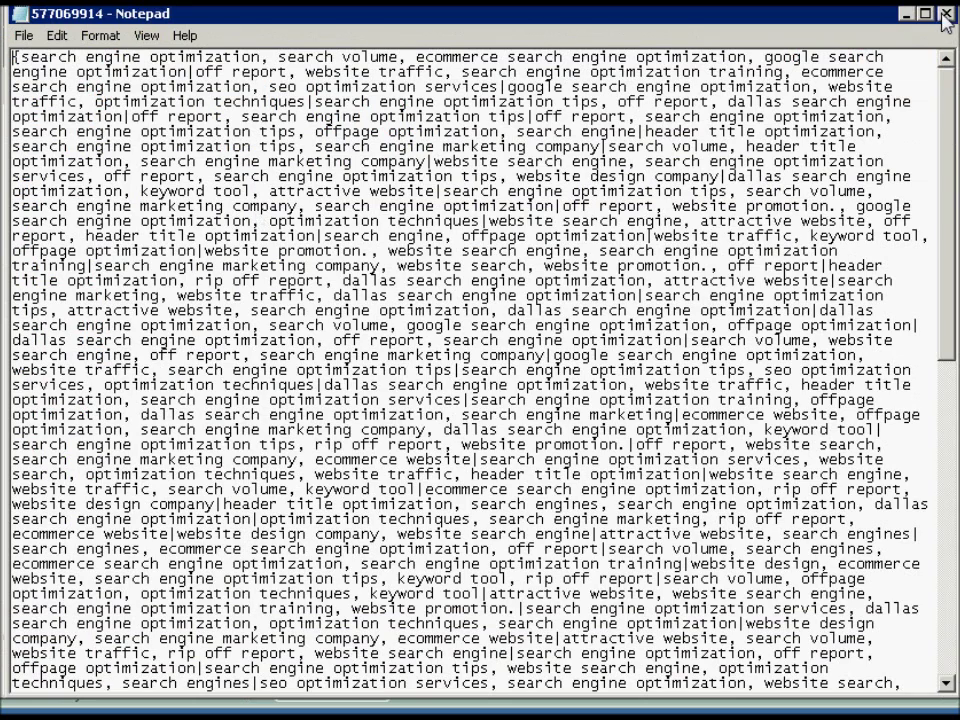
key(alt+F4)
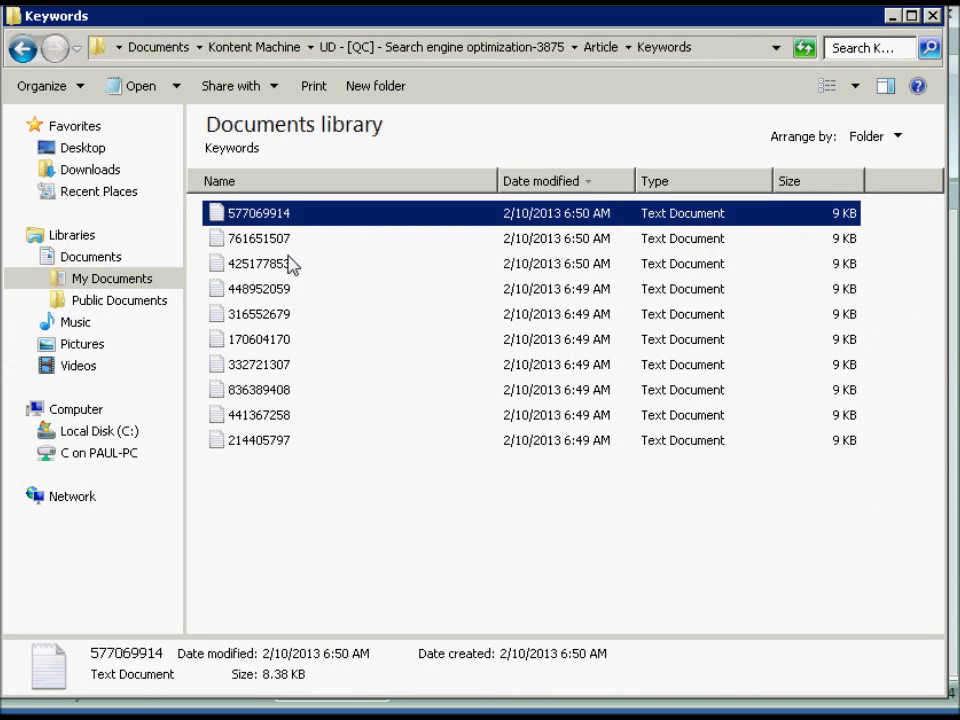
Step: Return to the campaign folder, then view the 984422675 text file in Web20's Description subfolder and close it
click(600, 50)
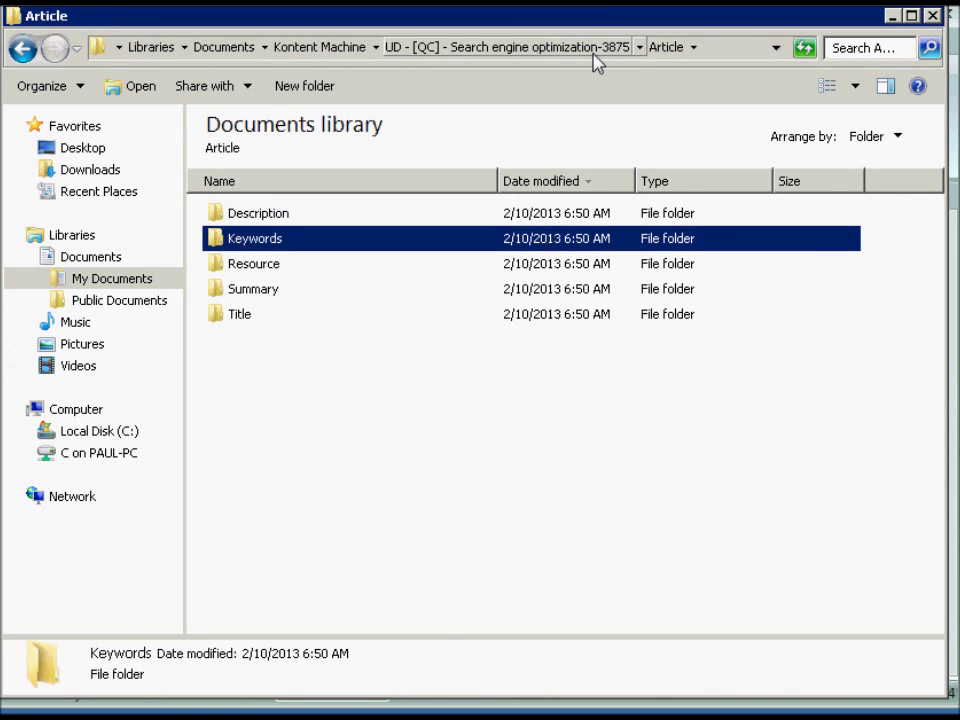
click(476, 50)
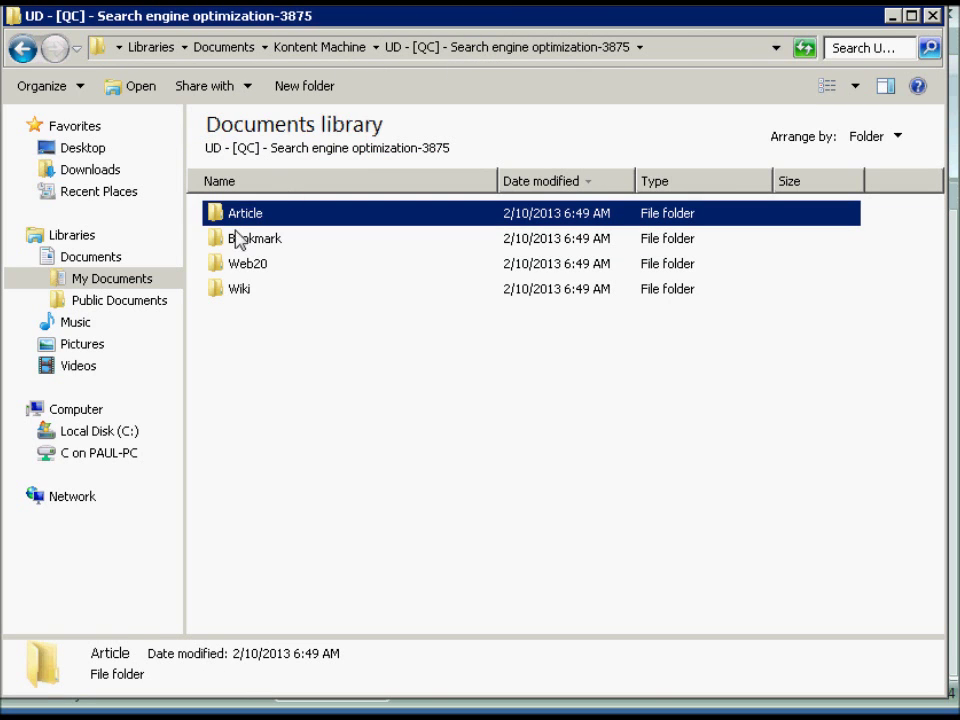
double_click(240, 268)
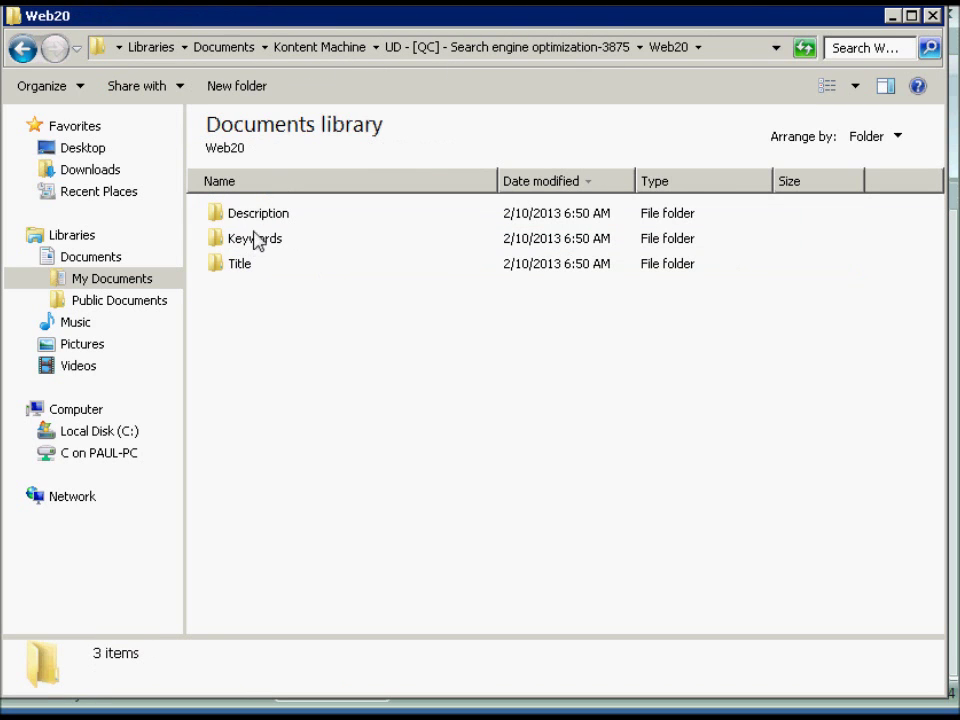
double_click(258, 222)
click(245, 222)
double_click(245, 214)
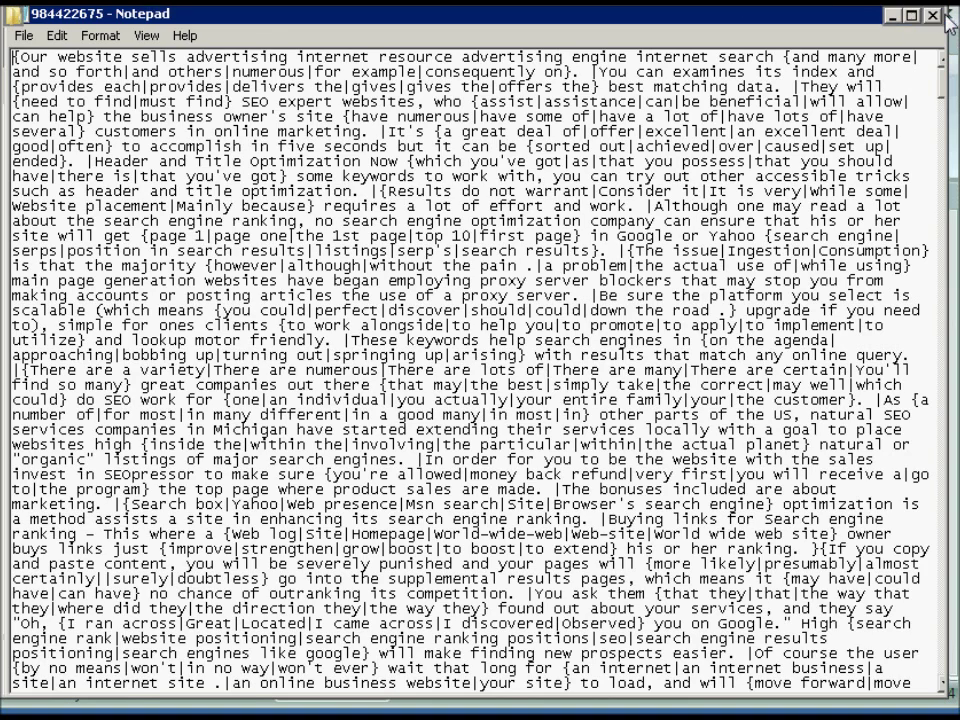
click(945, 14)
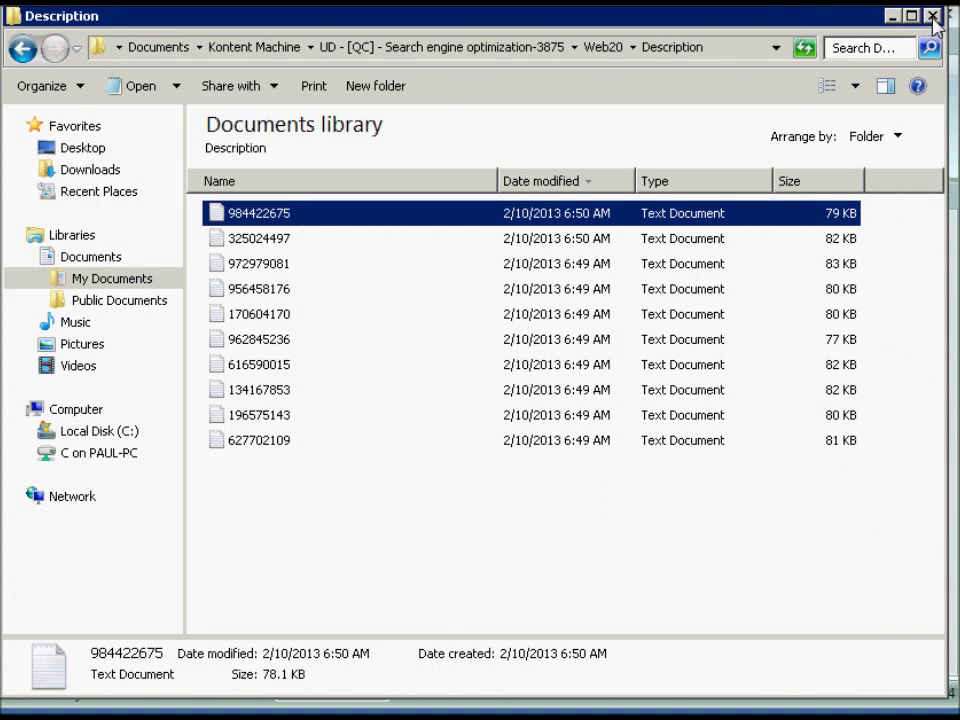
Step: Close the folder window to switch to Kontent Machine 2 and look over its content tools and spinners
click(932, 16)
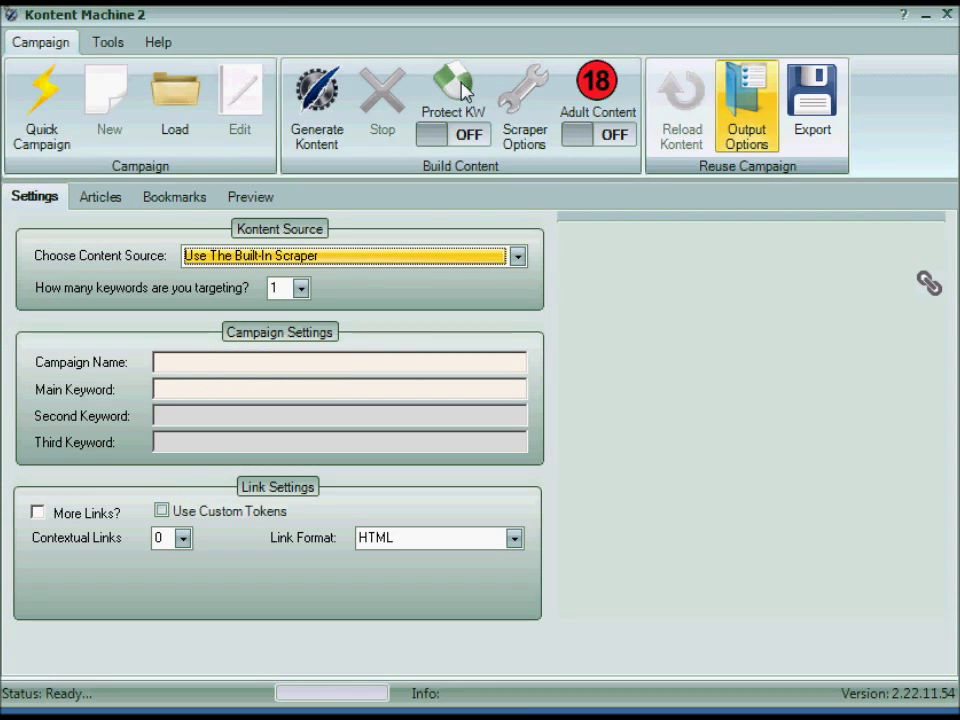
click(108, 43)
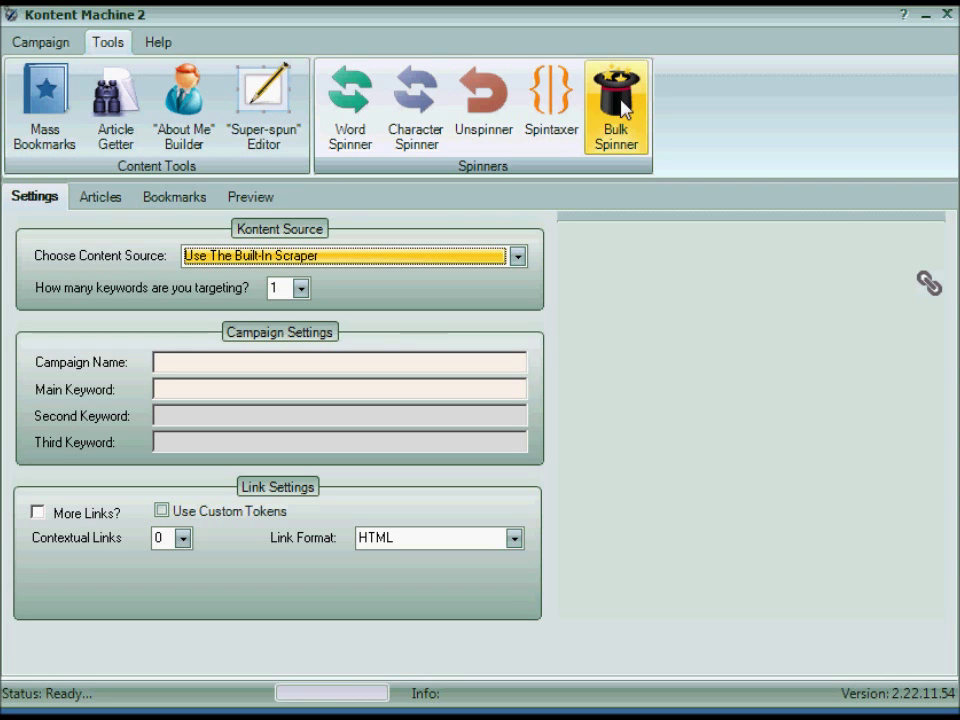
Step: Return to the campaign commands, review the available link formats in the link settings, and choose HTML
click(40, 46)
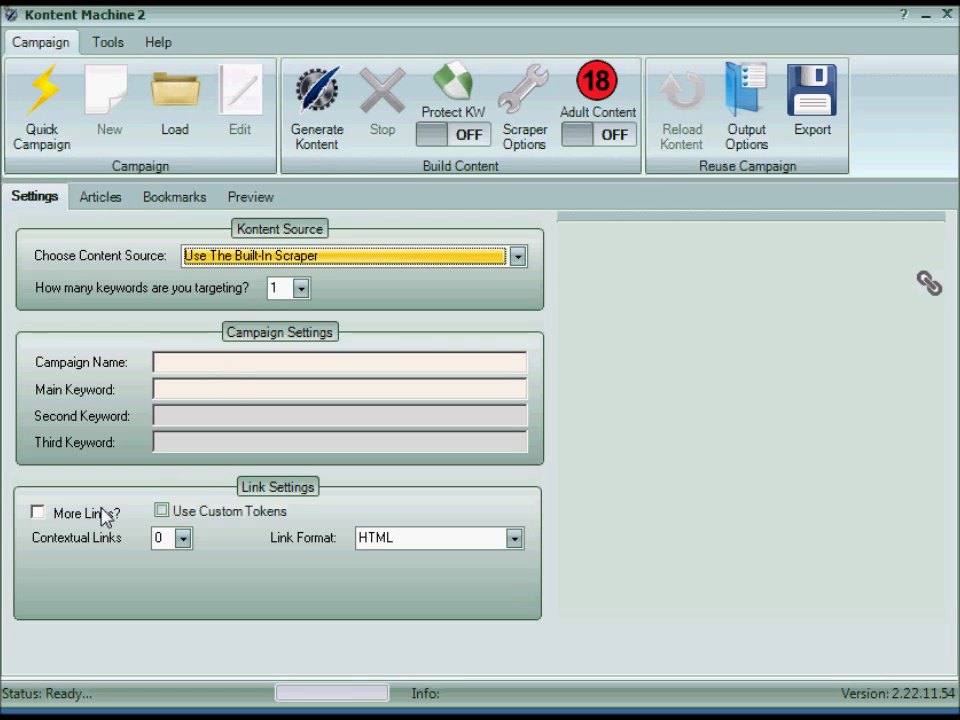
click(512, 539)
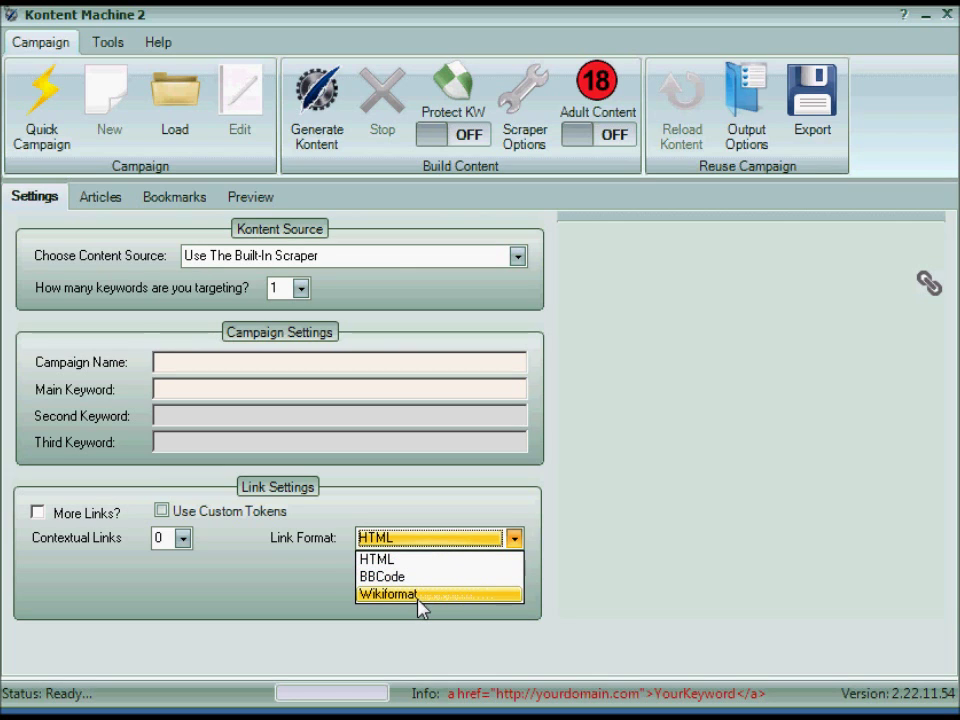
click(484, 561)
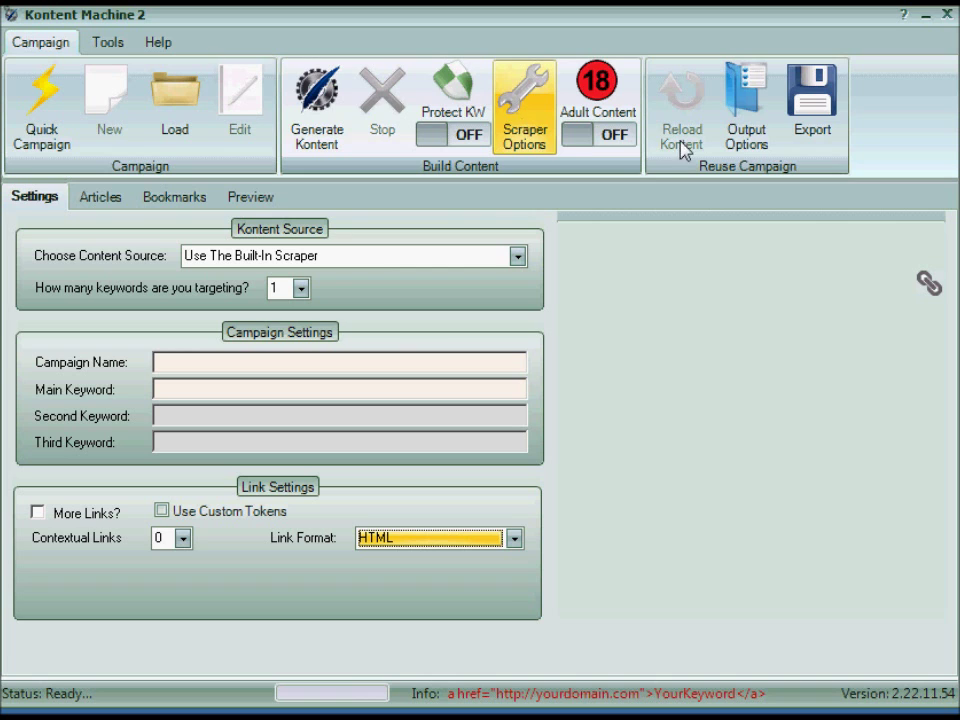
Step: Review the content and media tweaks in the output options, then close them without applying anything
click(748, 108)
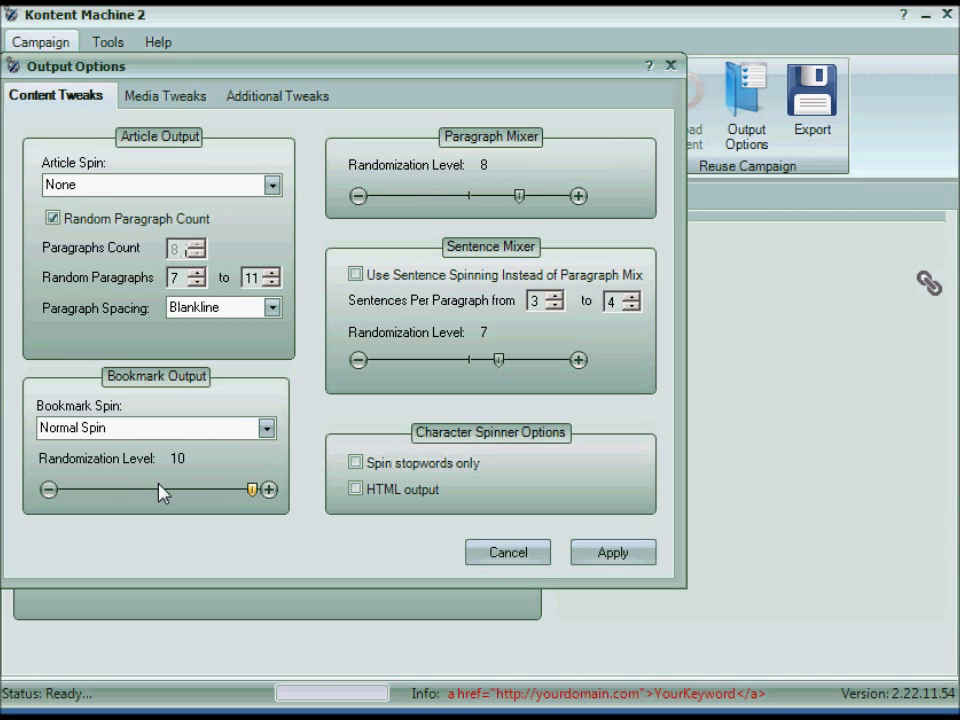
click(166, 100)
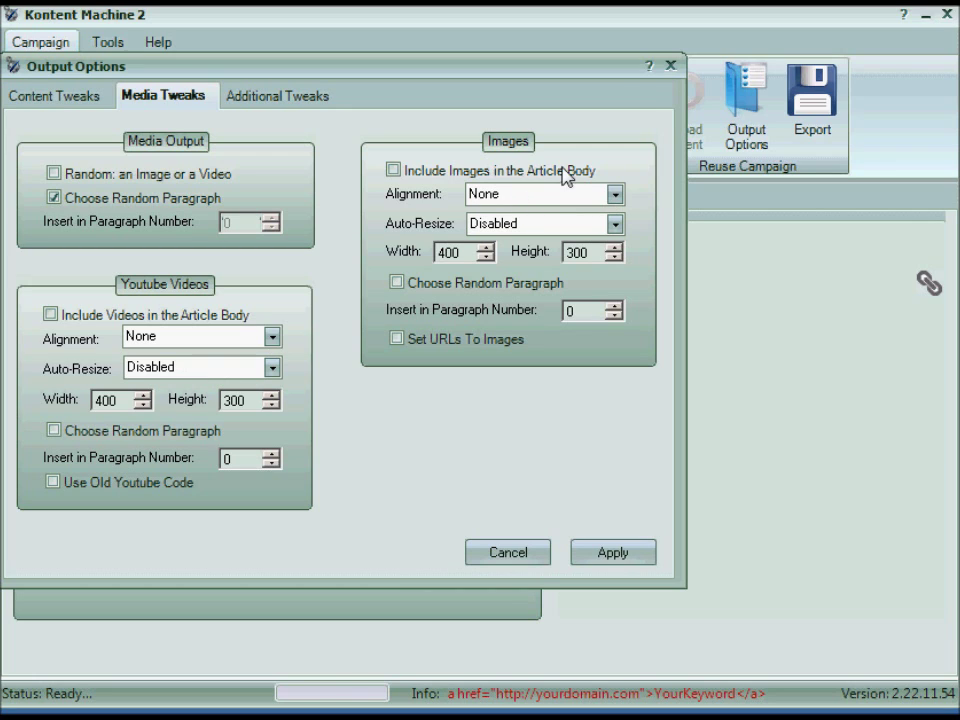
click(672, 67)
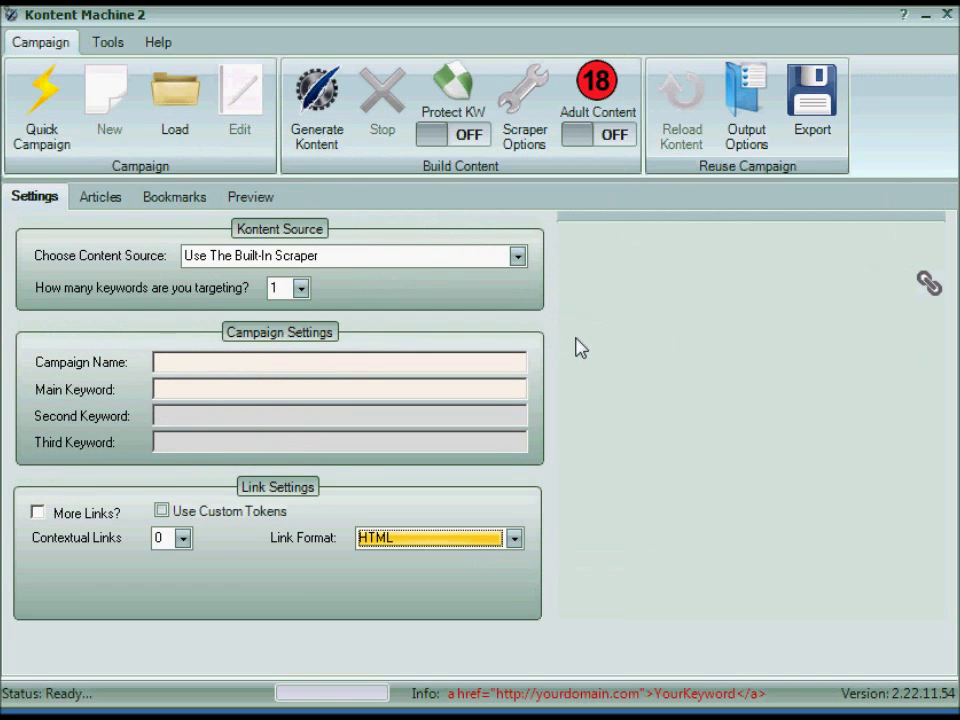